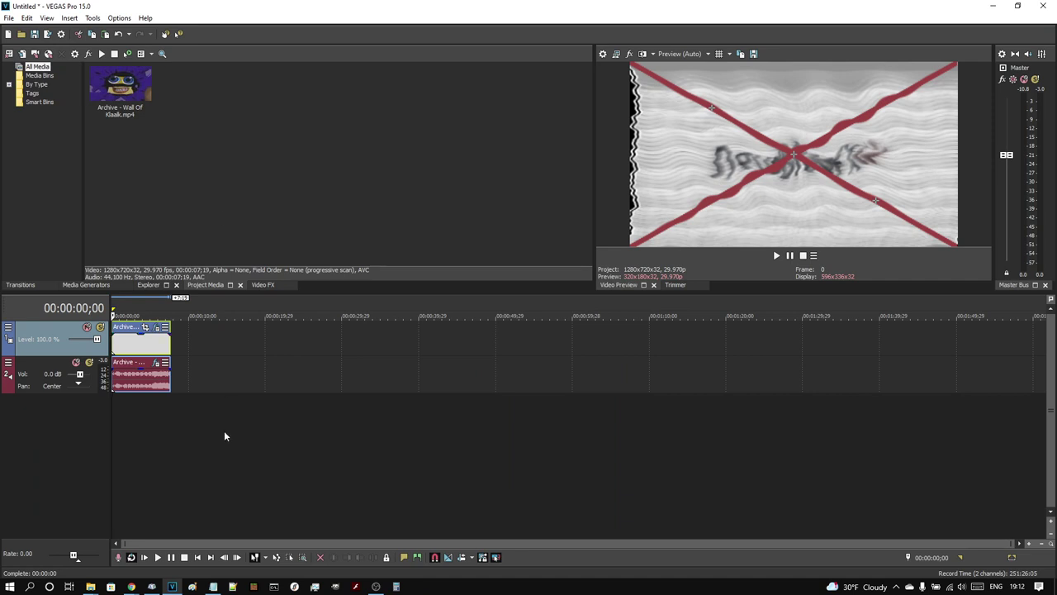
Step: Examine the Color Curves and Pixelate settings at the start of the Wall Of Klaalk clip's video effect chain
mouse_move(171, 588)
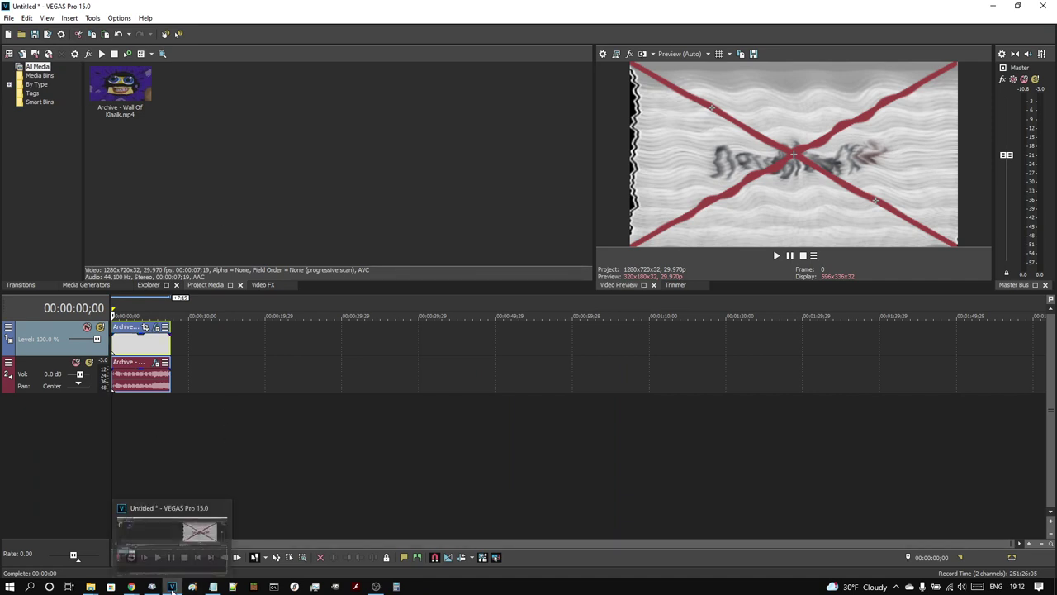
click(179, 546)
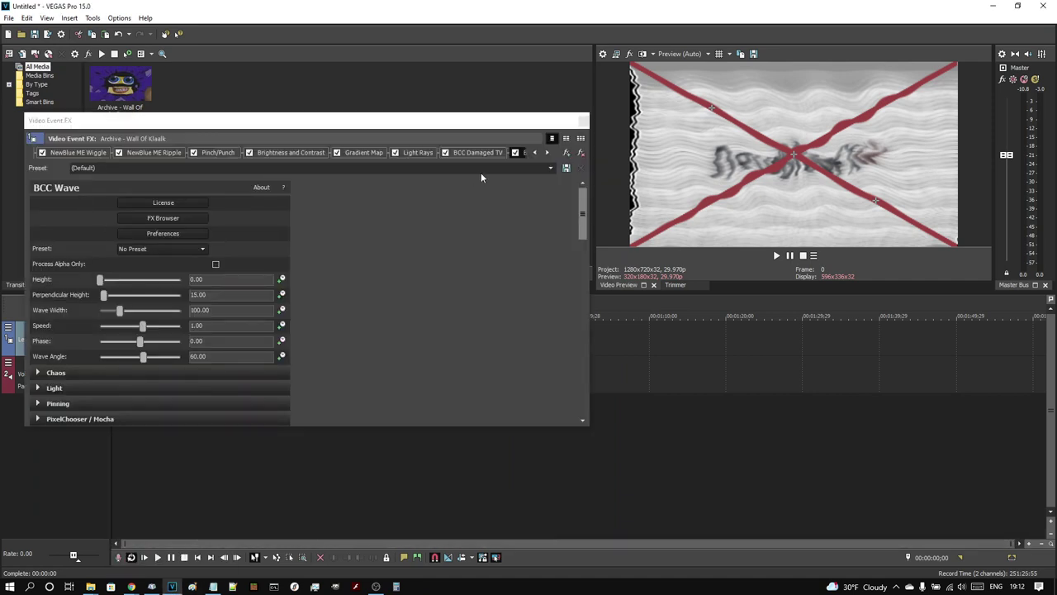
click(536, 152)
click(535, 153)
click(535, 153)
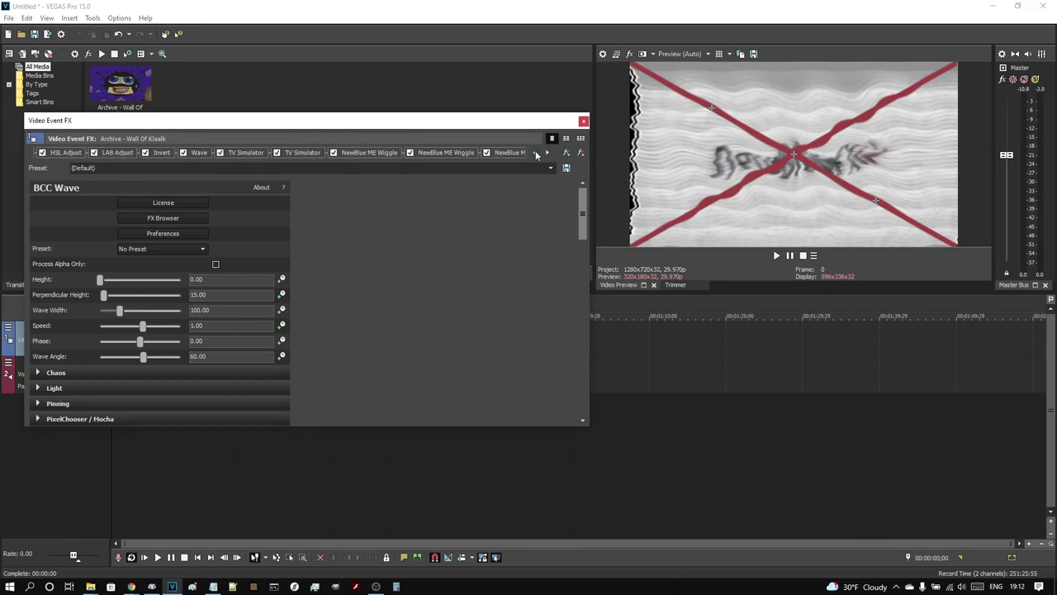
click(535, 153)
click(535, 153)
click(105, 152)
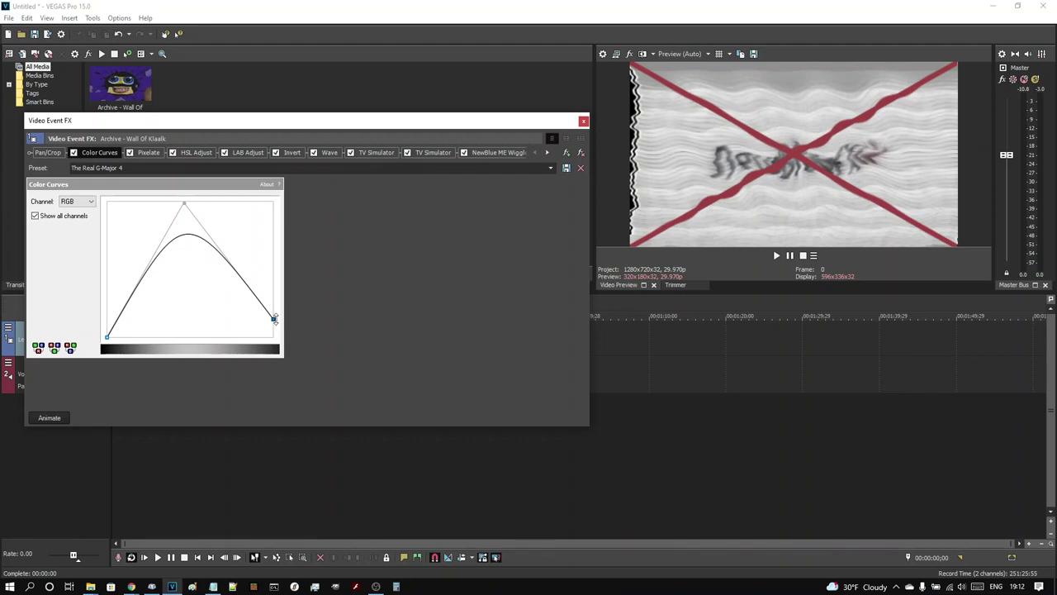
click(148, 153)
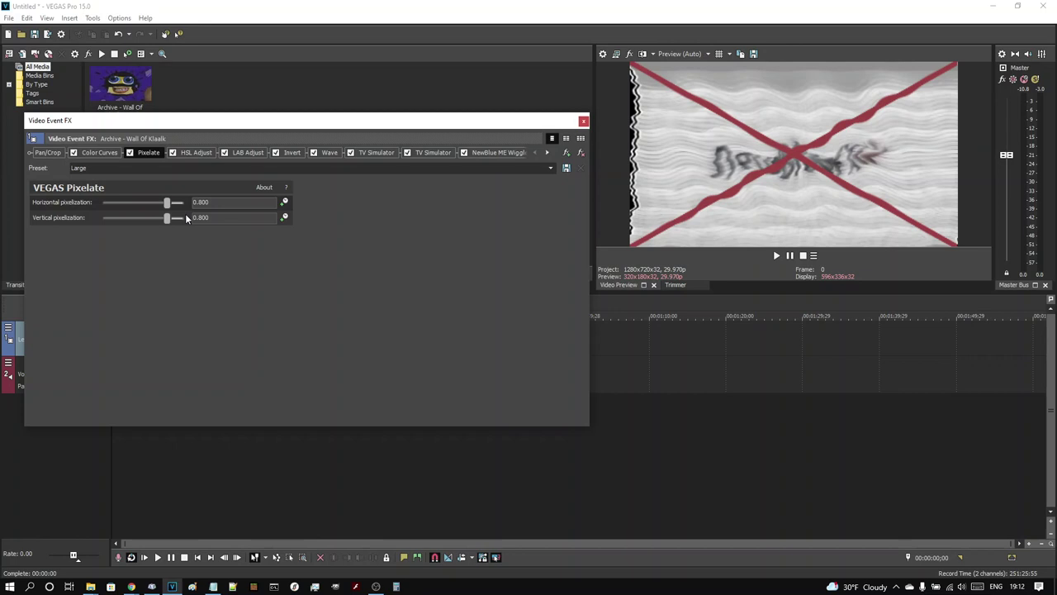
Step: Examine the settings of the HSL Adjust, LAB Adjust and Invert effects in the video effect chain
click(205, 155)
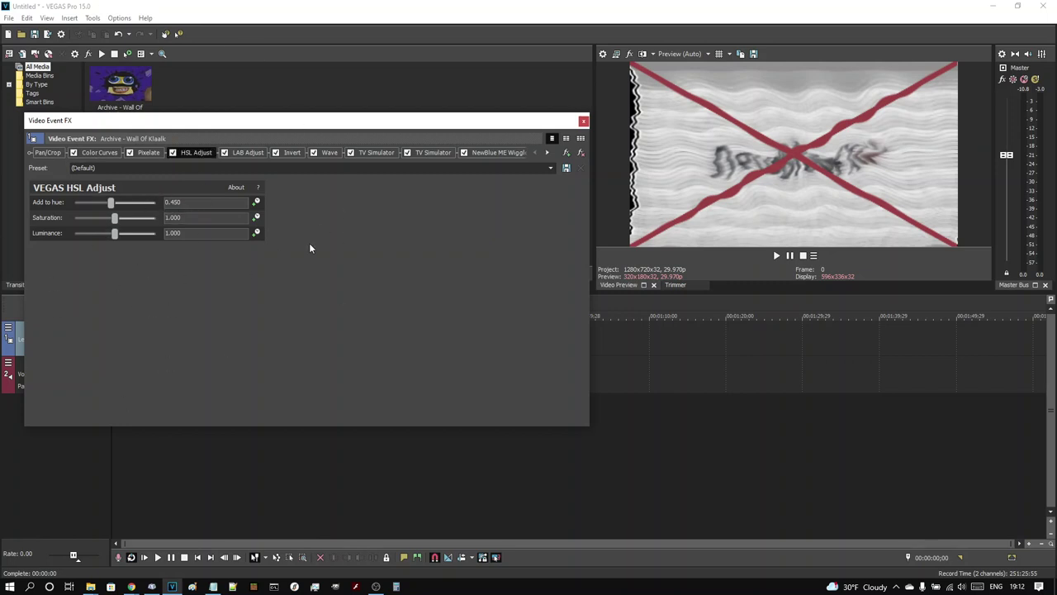
click(249, 152)
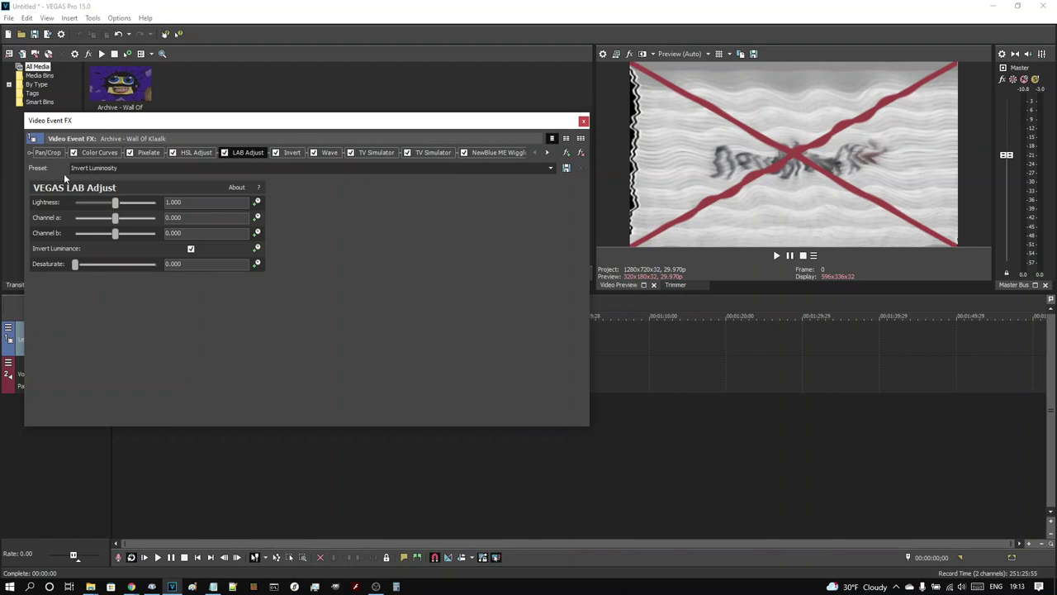
click(292, 152)
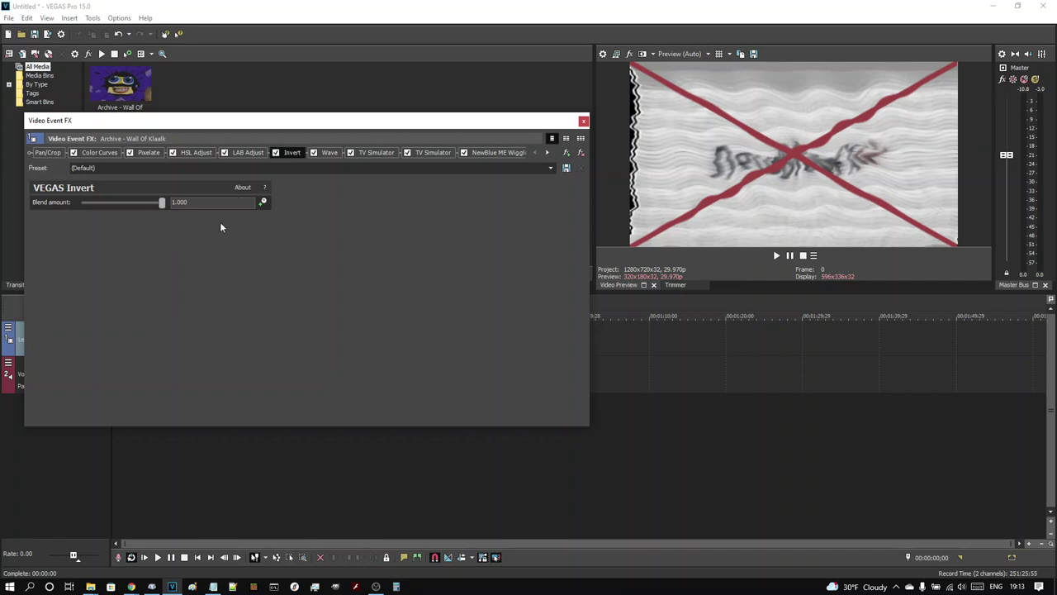
Step: Examine the settings of the Wave effect and both TV Simulator effects in the video effect chain
click(329, 153)
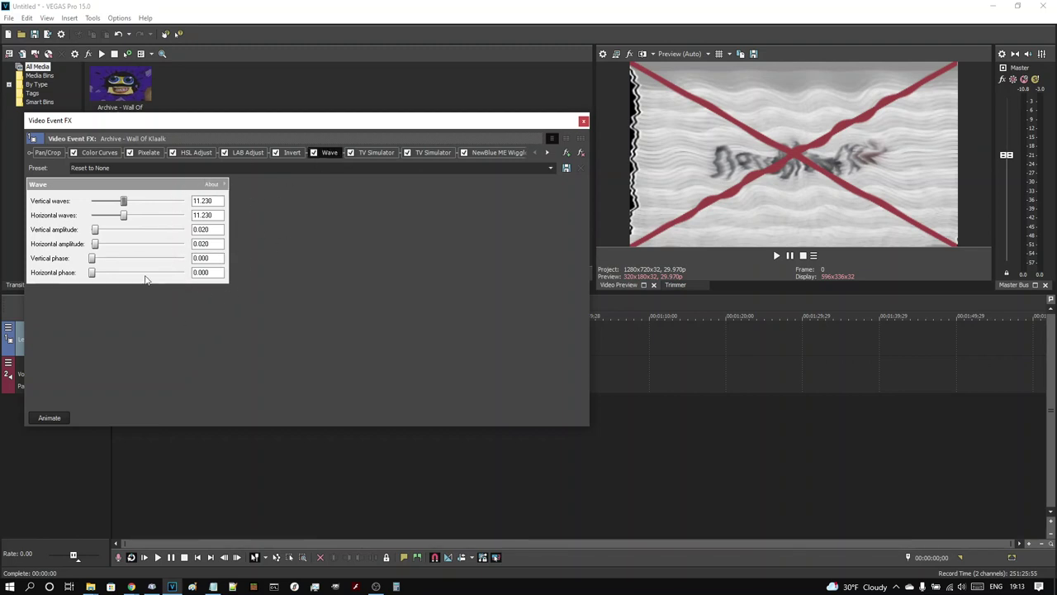
click(379, 153)
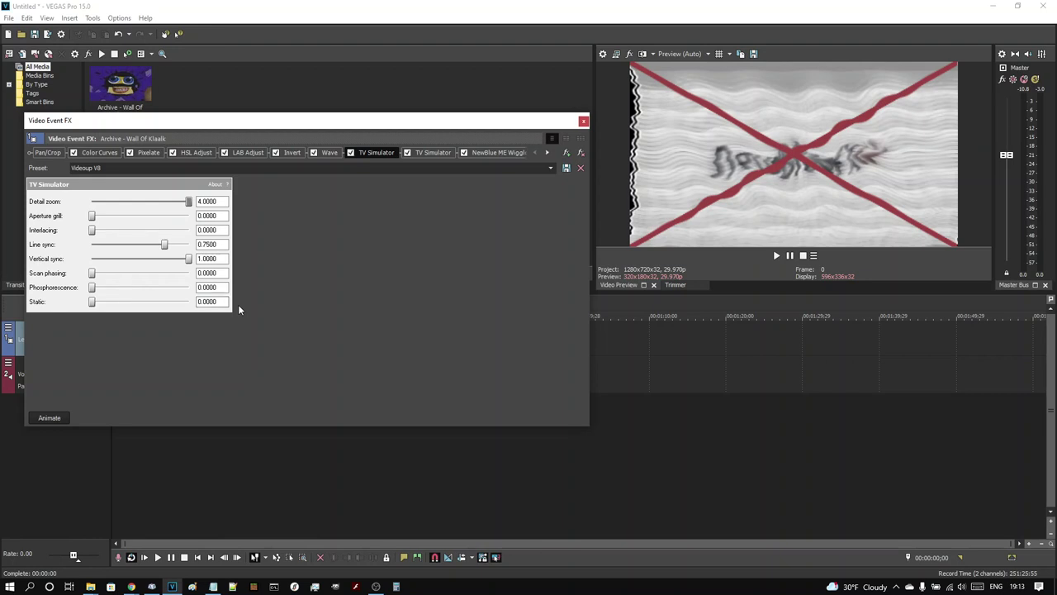
click(442, 154)
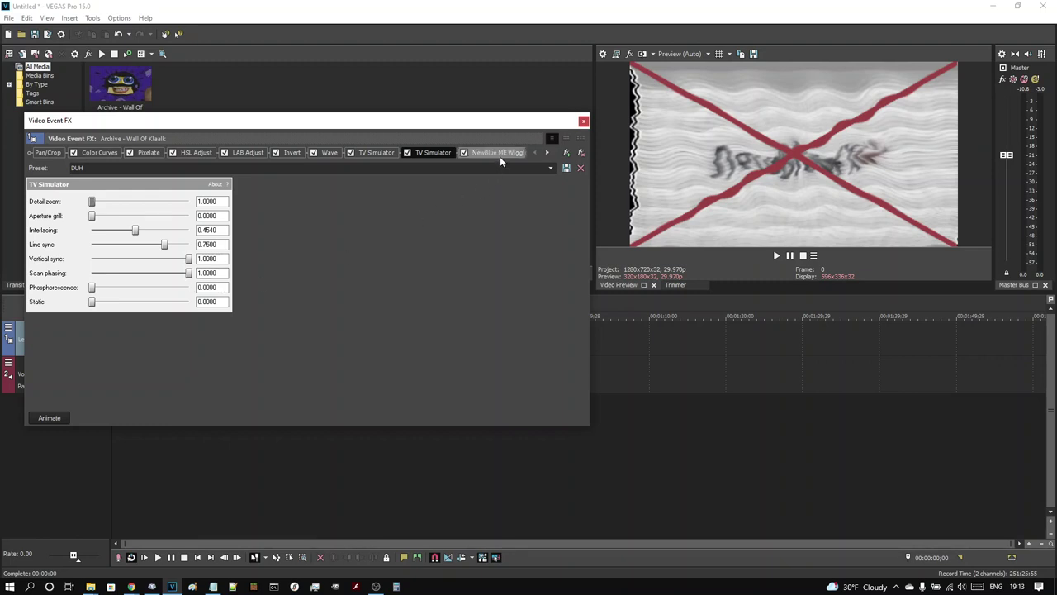
Step: Examine the settings of both NewBlue ME Wiggle effects, the NewBlue ME Ripple and the Pinch/Punch effect
click(547, 152)
click(548, 153)
click(551, 154)
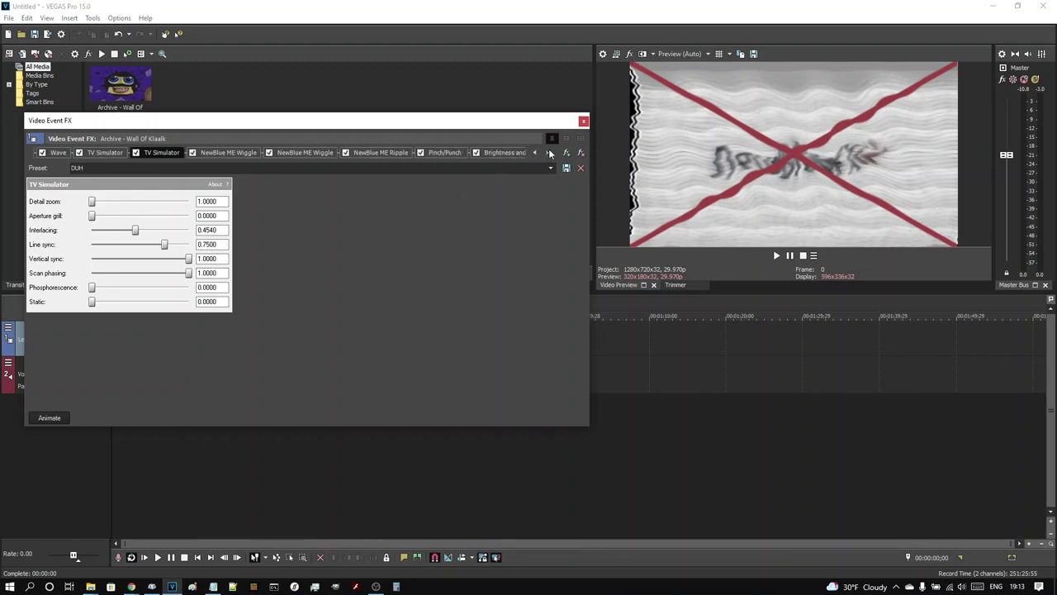
click(252, 153)
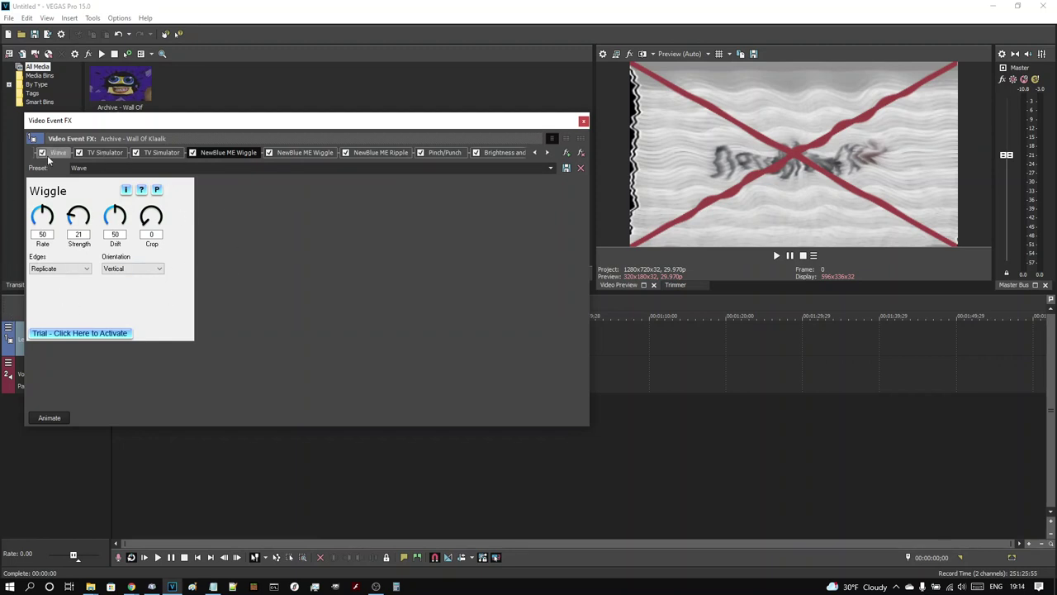
click(307, 153)
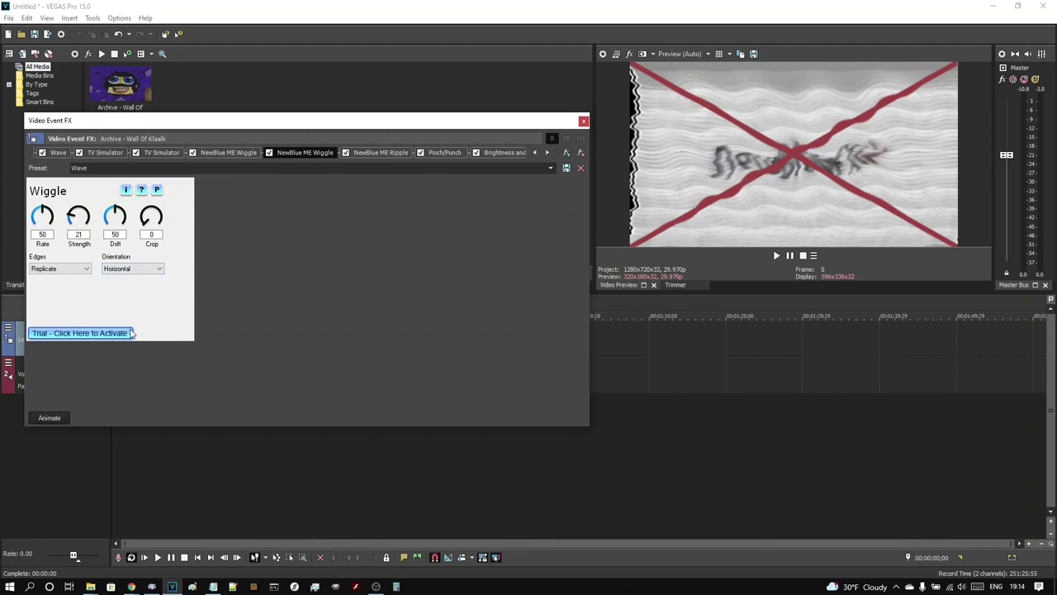
click(400, 154)
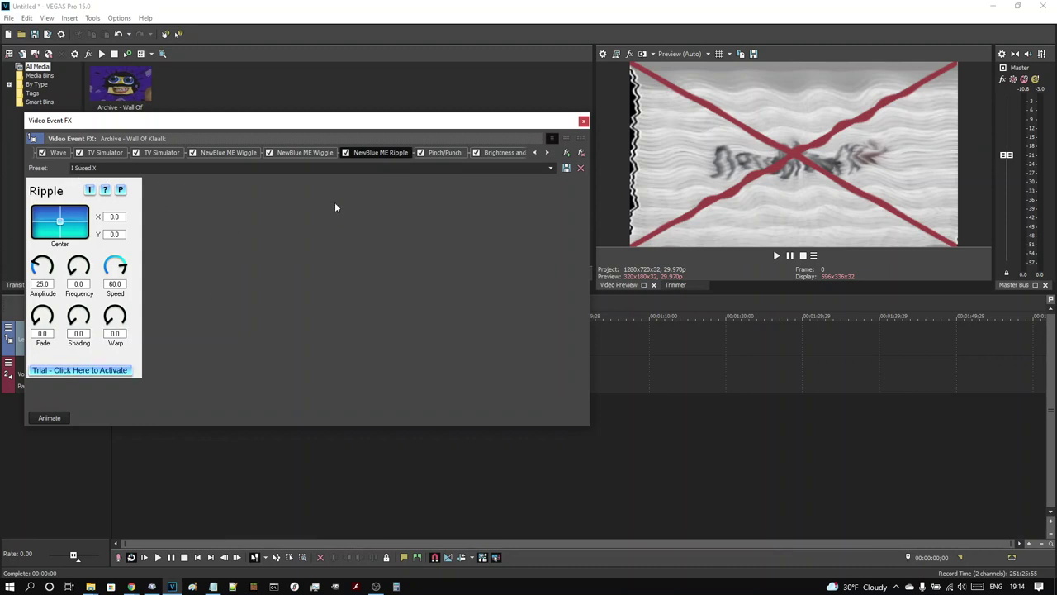
click(443, 159)
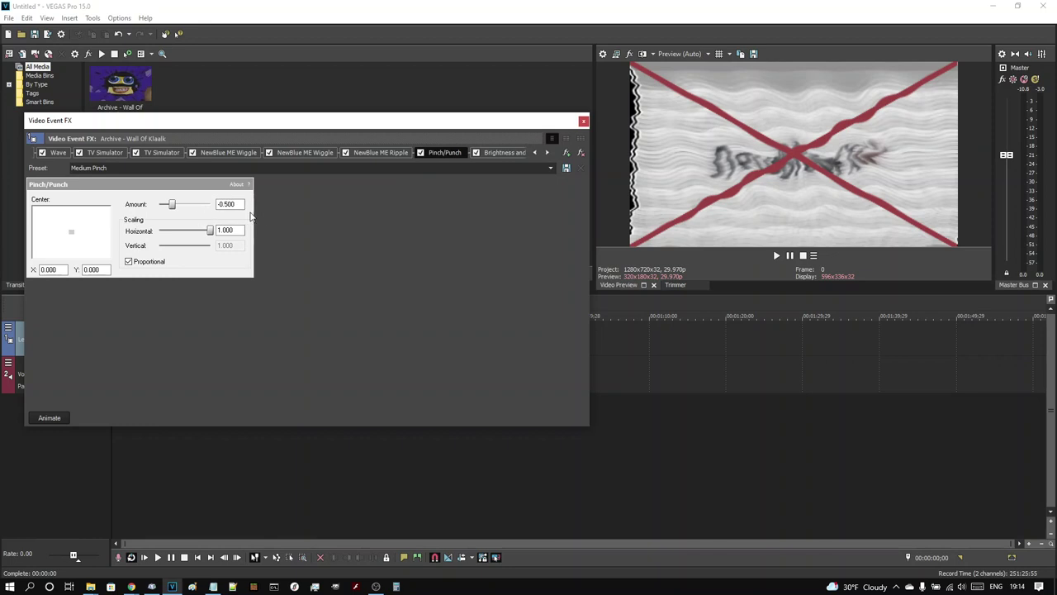
Step: Examine the Brightness and Contrast settings and each control point of the Gradient Map effect
click(547, 152)
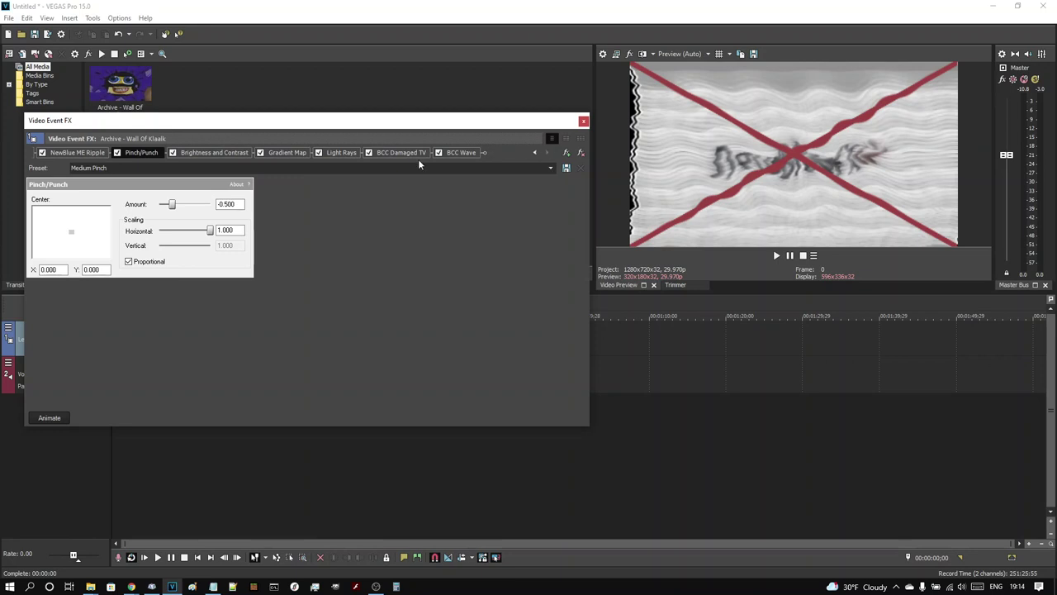
click(231, 154)
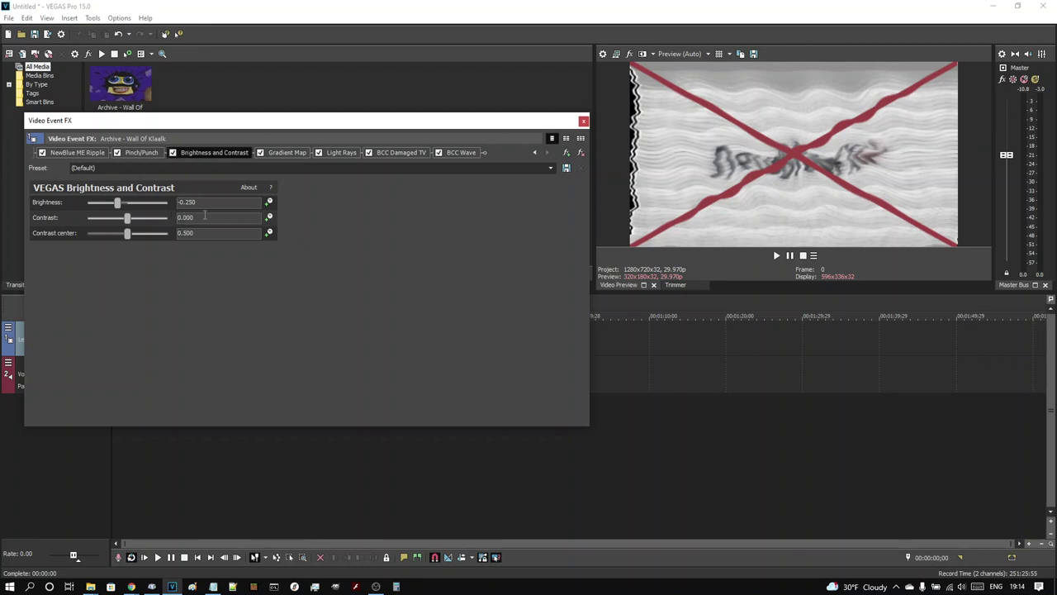
click(303, 156)
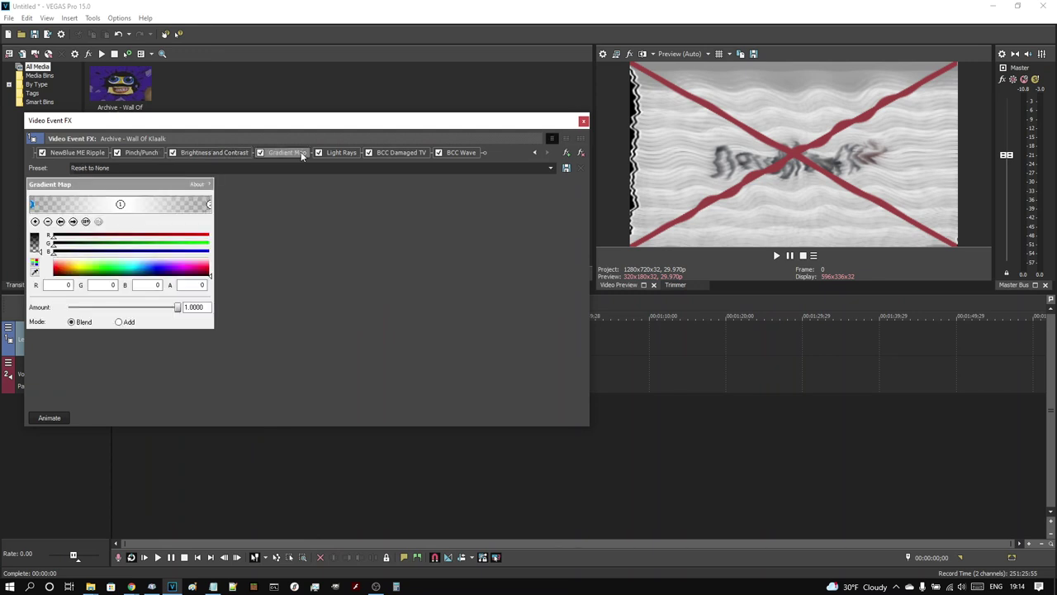
click(74, 223)
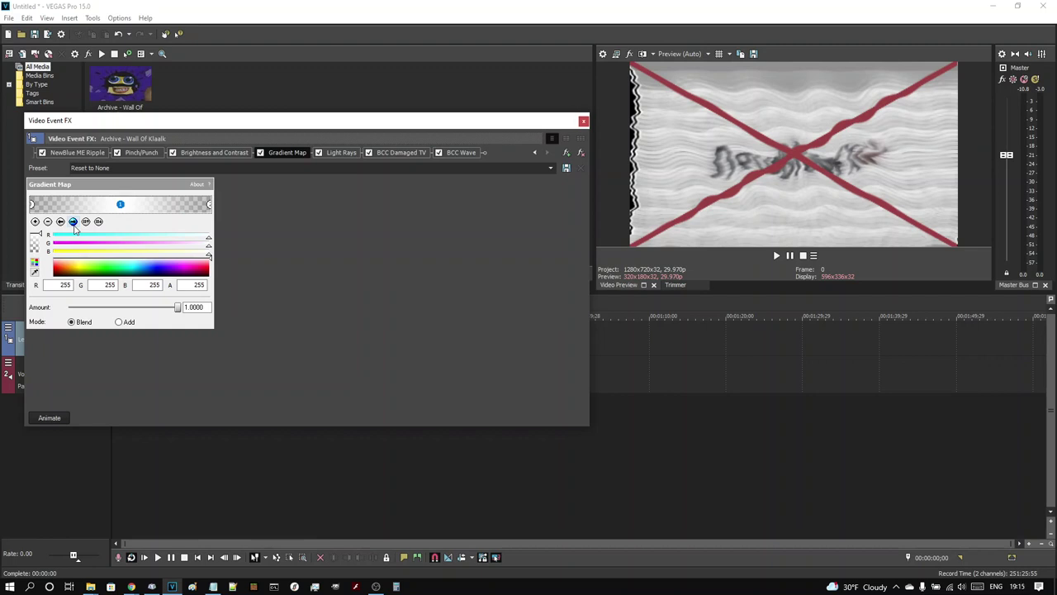
click(74, 223)
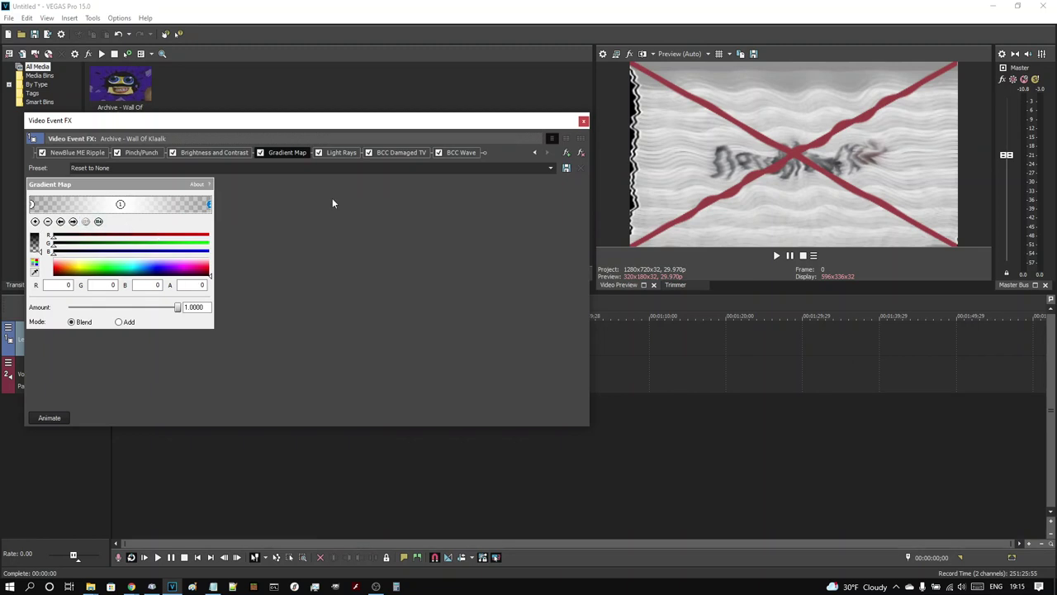
Step: Examine the settings of the Light Rays and BCC Damaged TV effects in the video effect chain
click(345, 154)
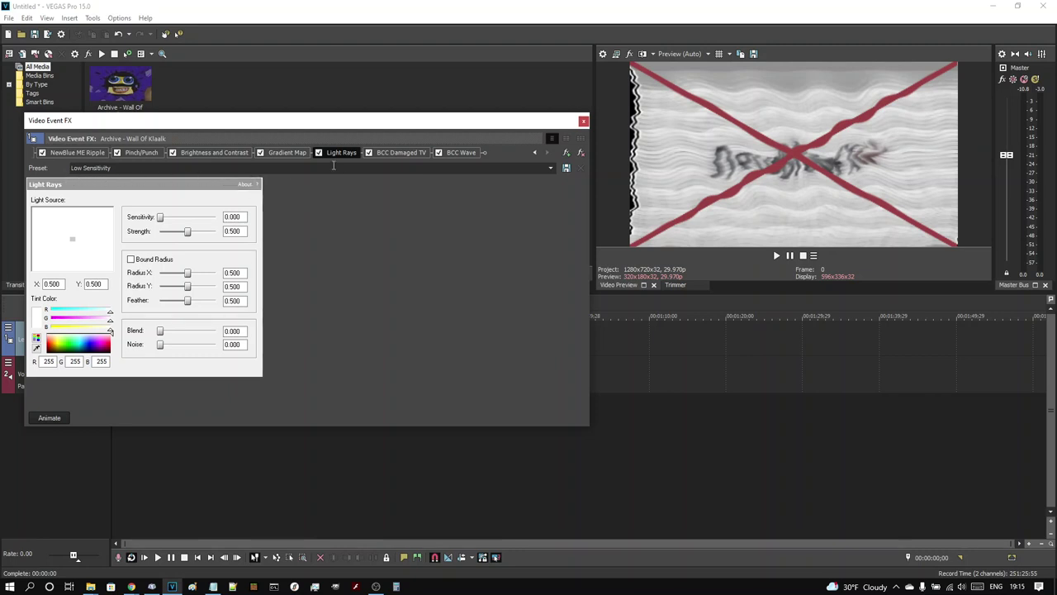
click(389, 152)
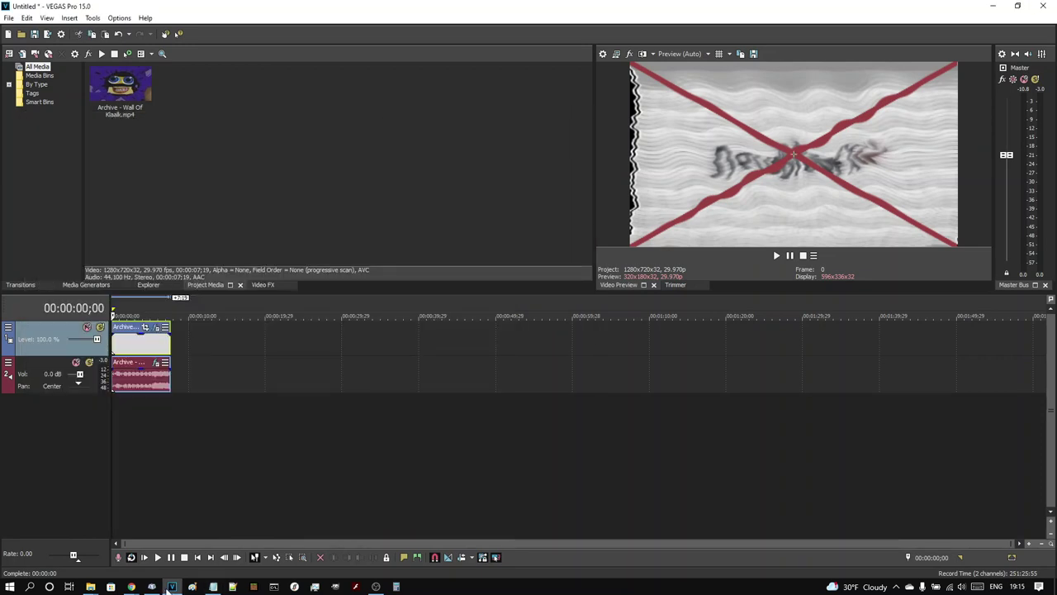
mouse_move(172, 586)
click(183, 550)
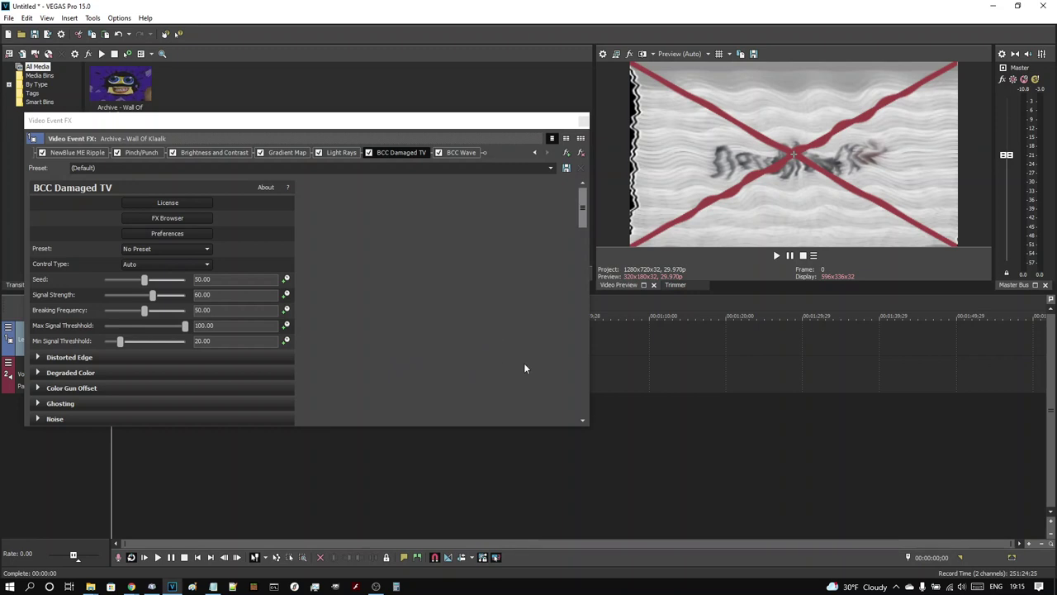
click(576, 323)
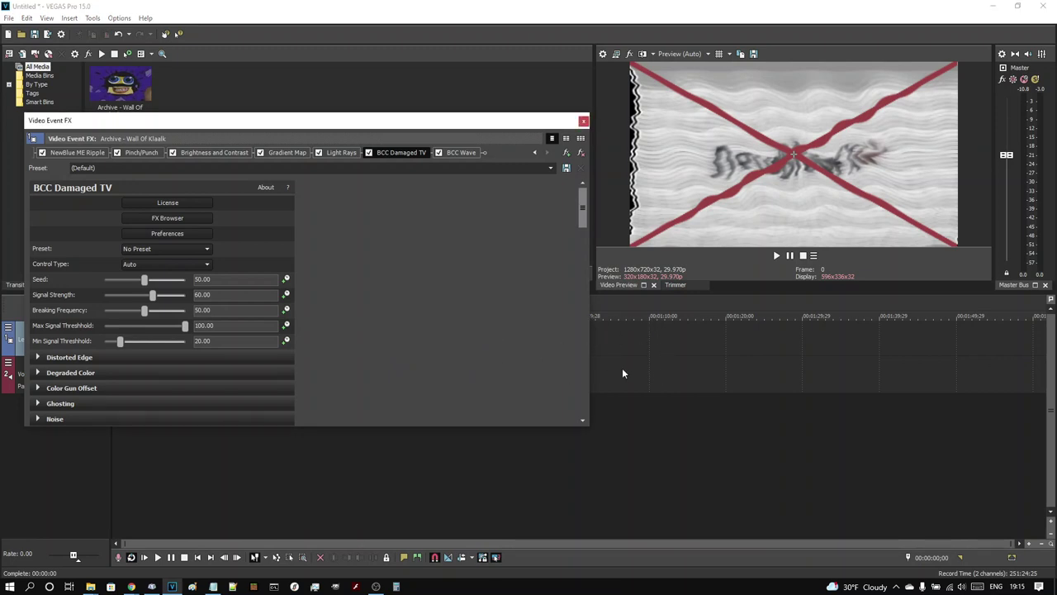
Step: Examine all BCC Wave parameters in an enlarged video effects window, and close the window
click(475, 154)
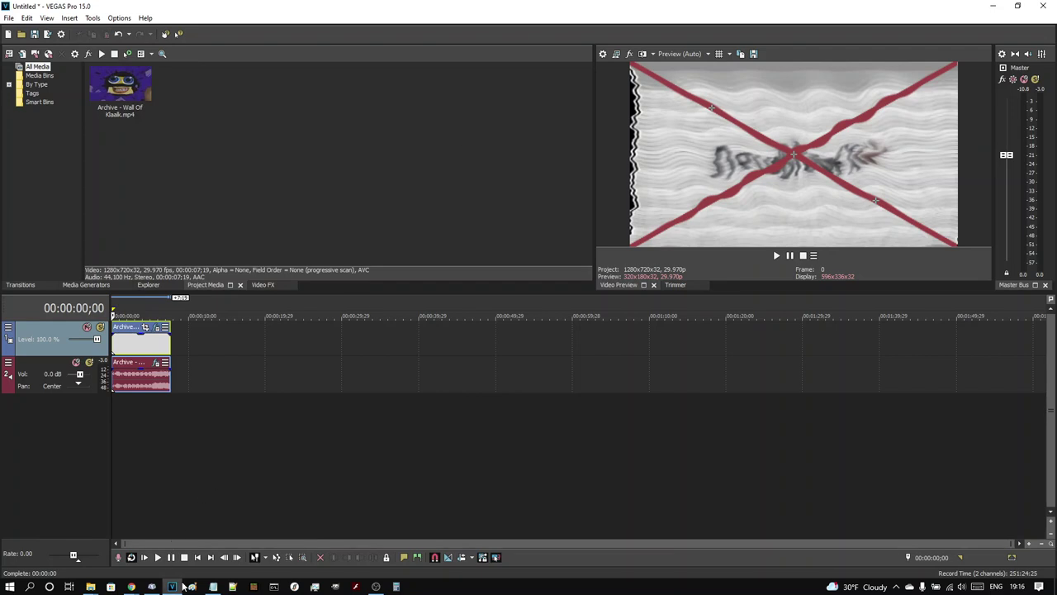
mouse_move(182, 586)
click(195, 543)
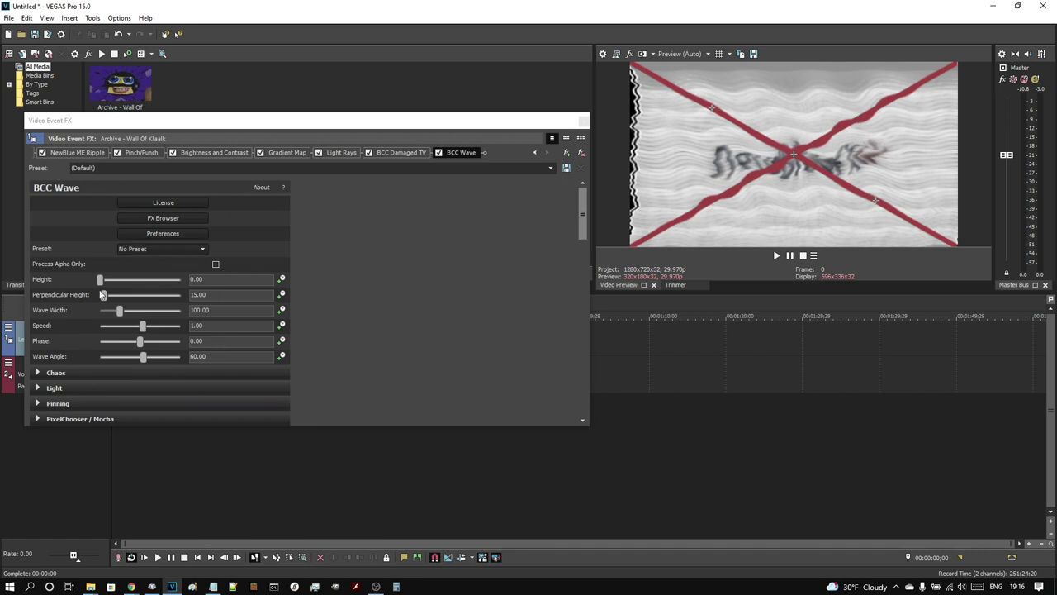
scroll(348, 358, down, 5)
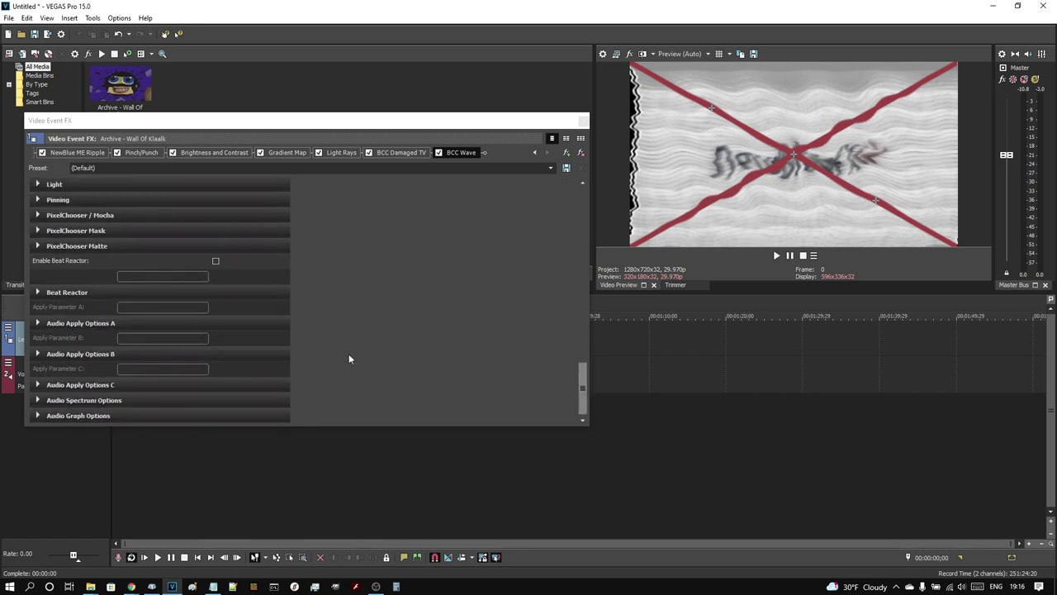
drag(345, 426, 342, 522)
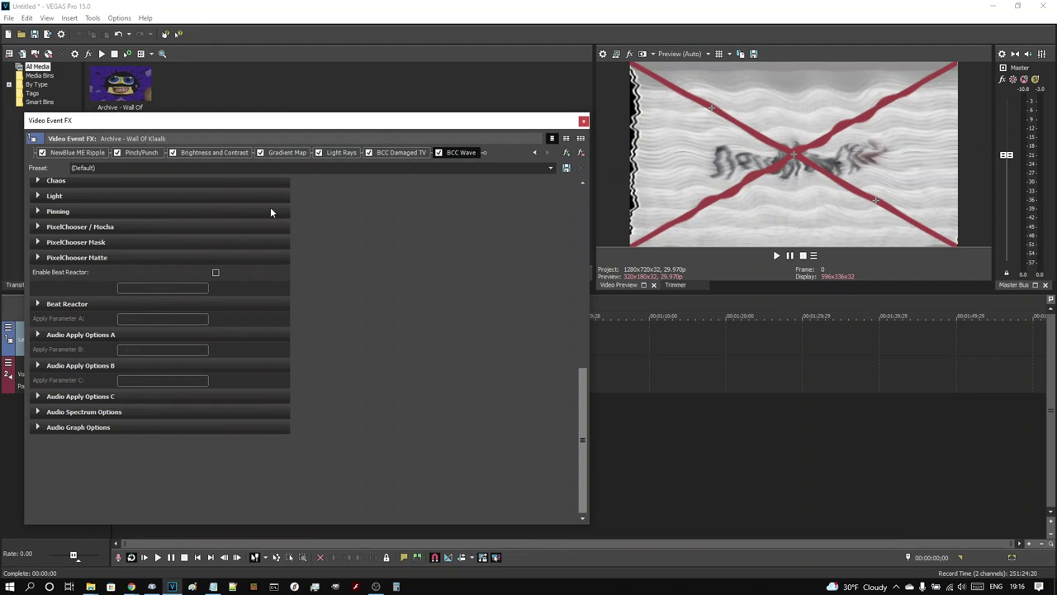
scroll(585, 469, up, 6)
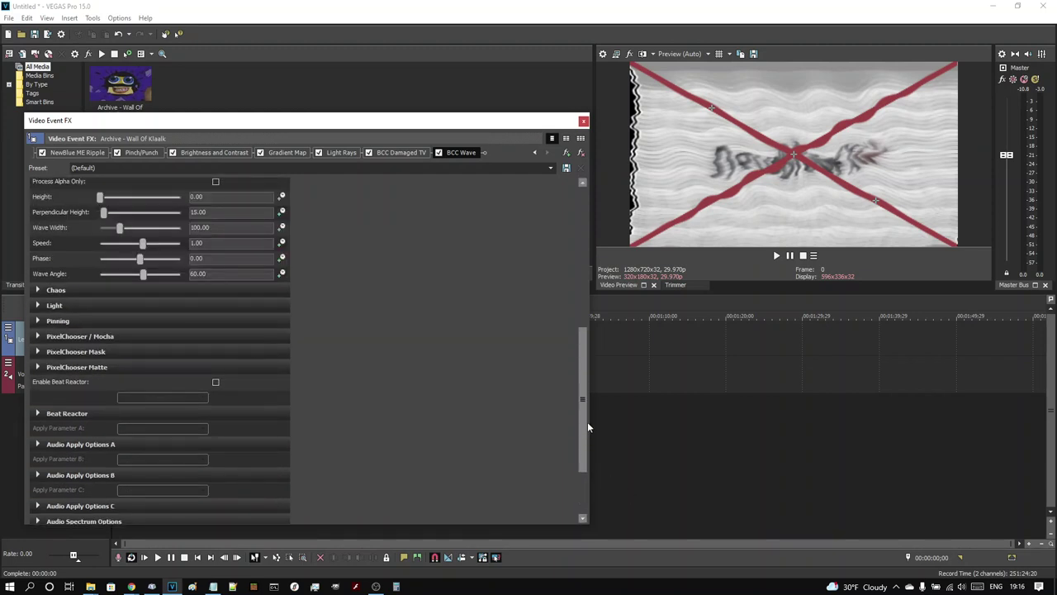
click(583, 121)
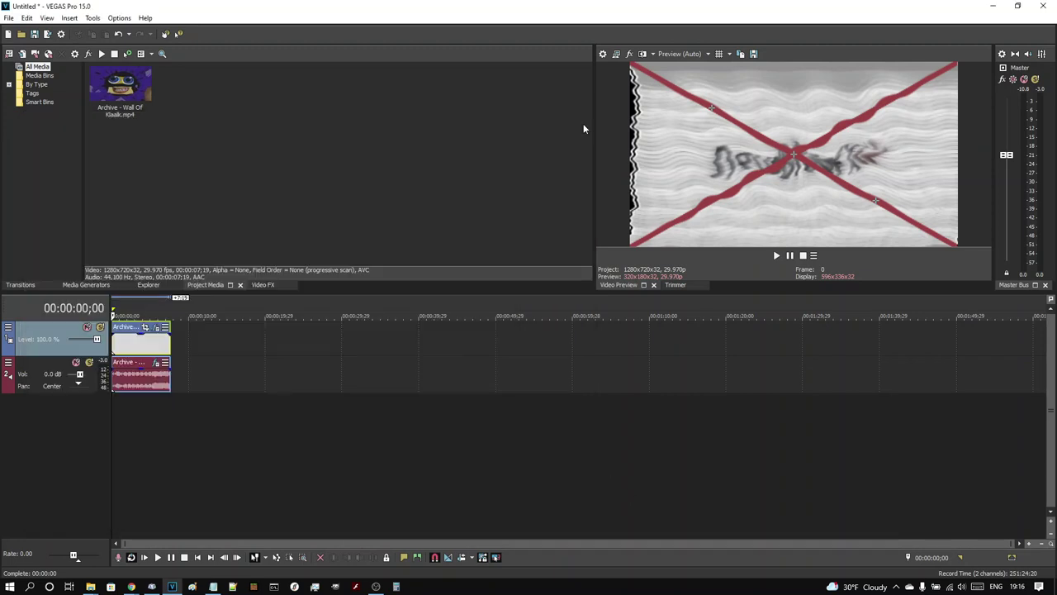
Step: Examine the CMT_Bitcrusher_2 and ExpressFX Chorus settings at the start of the clip's audio effect chain
click(156, 362)
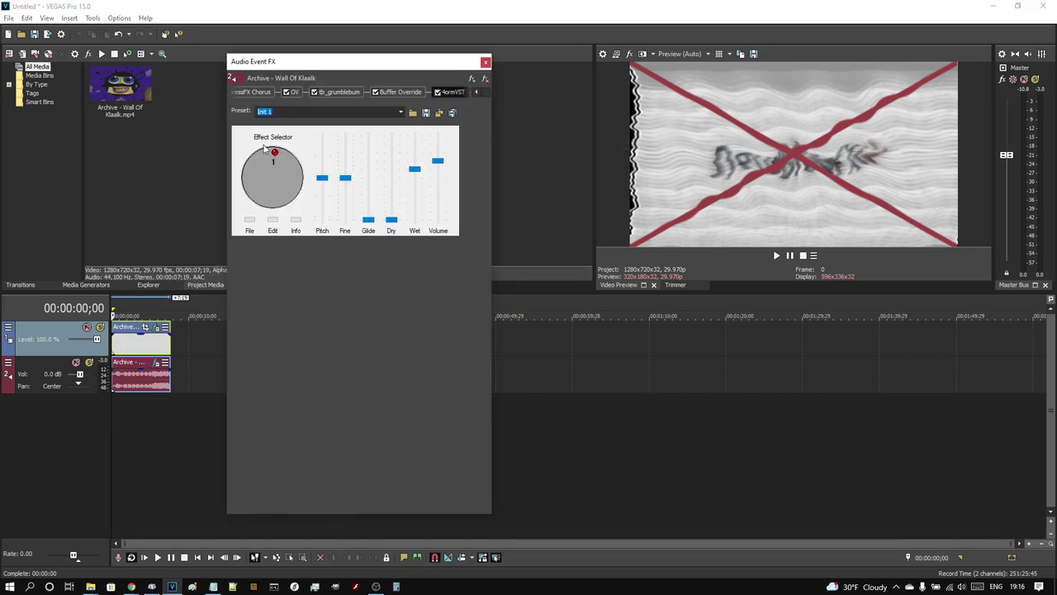
click(477, 92)
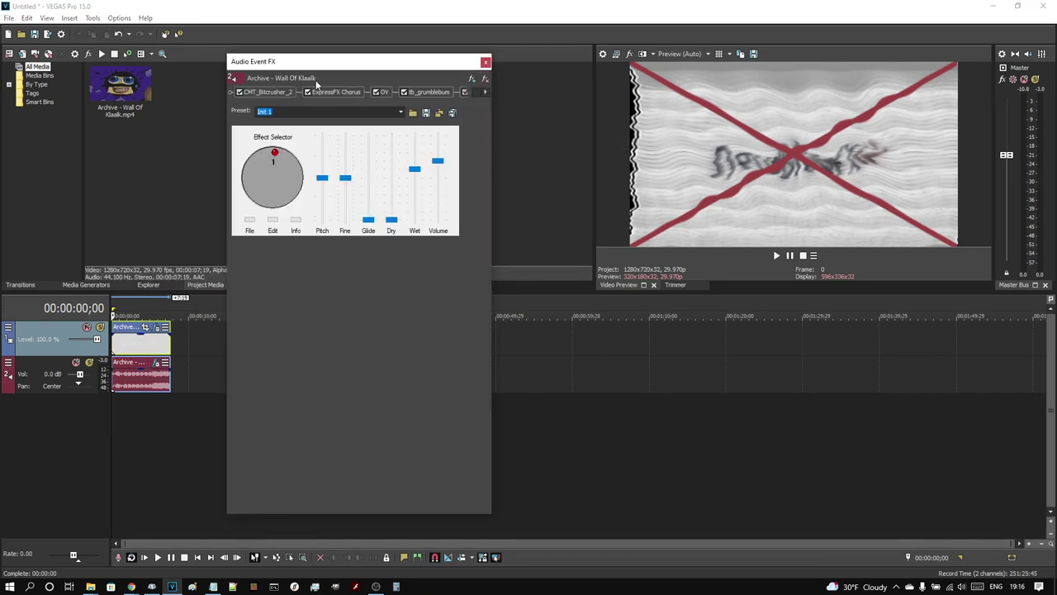
click(281, 91)
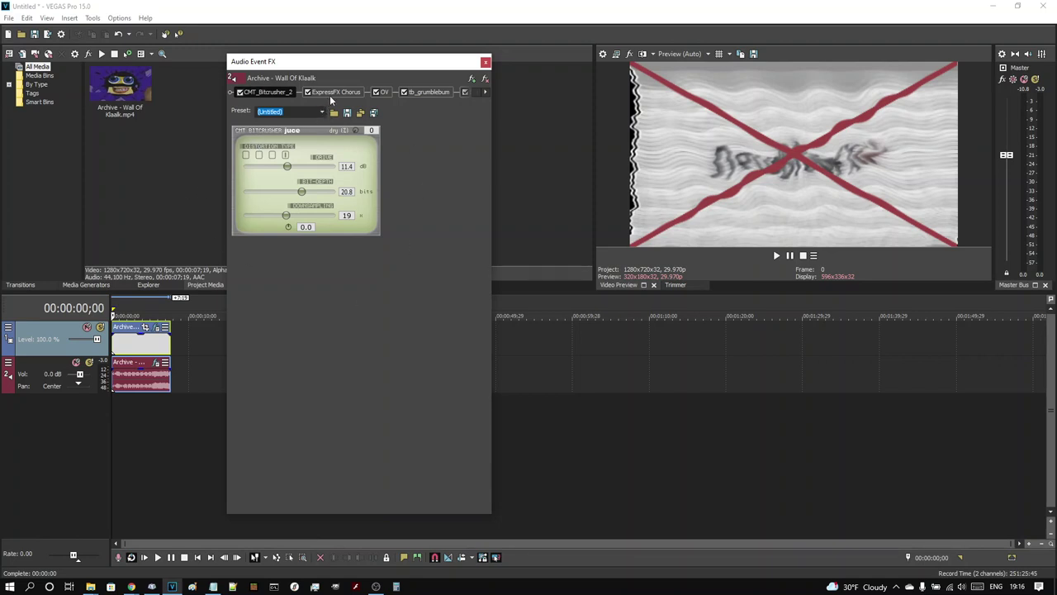
click(334, 93)
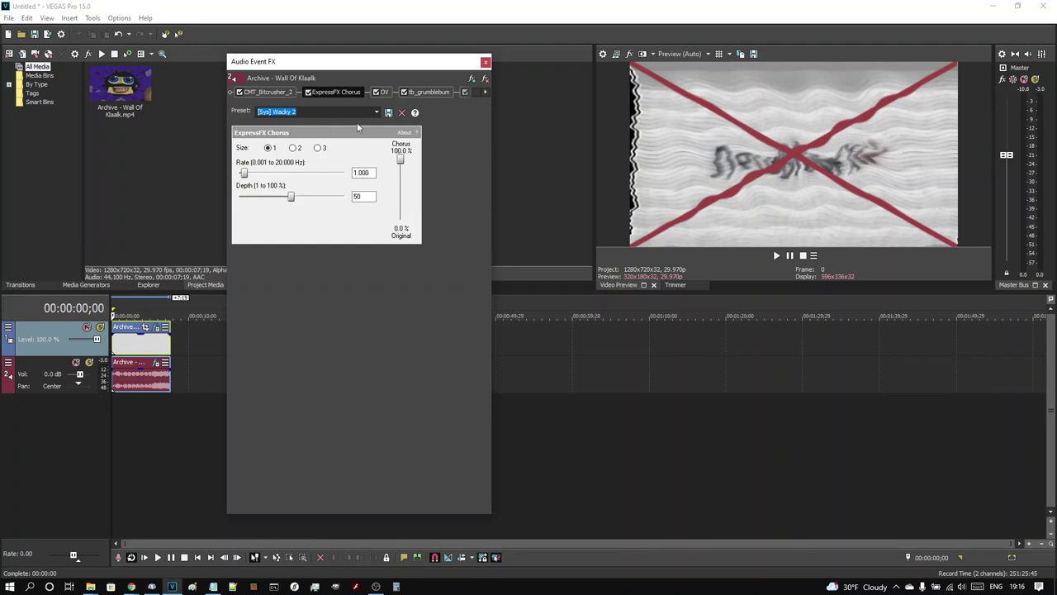
Step: Examine the settings of the OV vocoder, tb_grumblebum and Buffer Override effects in the audio effect chain
click(384, 92)
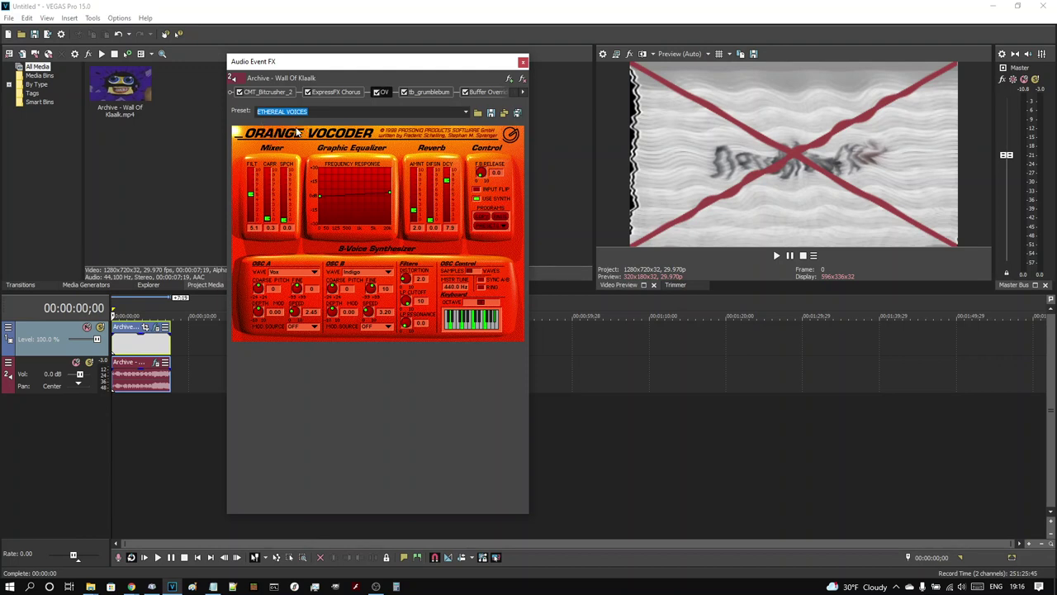
click(428, 92)
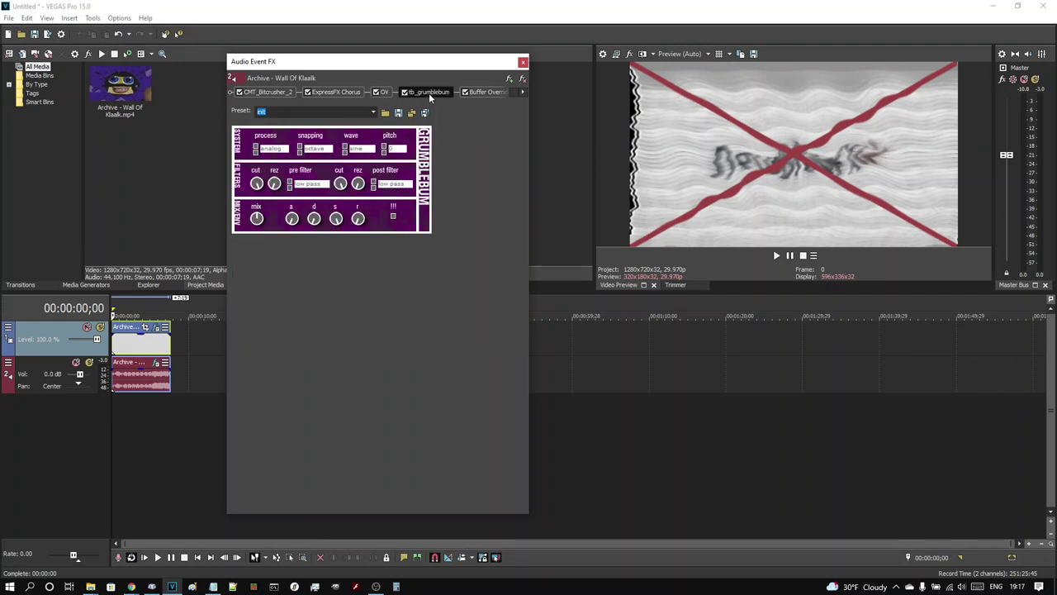
click(520, 93)
click(472, 93)
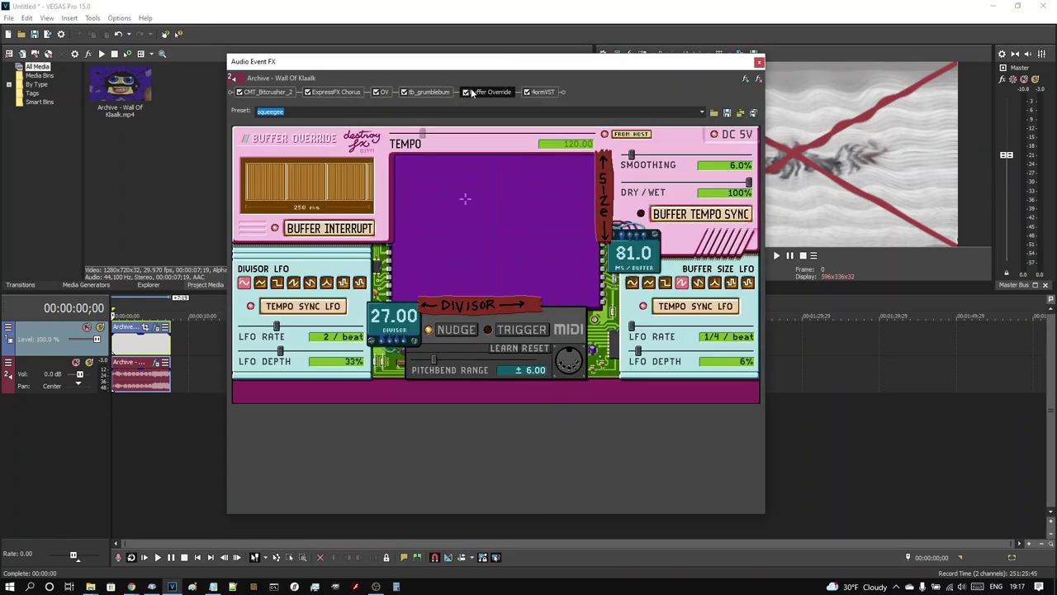
drag(473, 70, 316, 86)
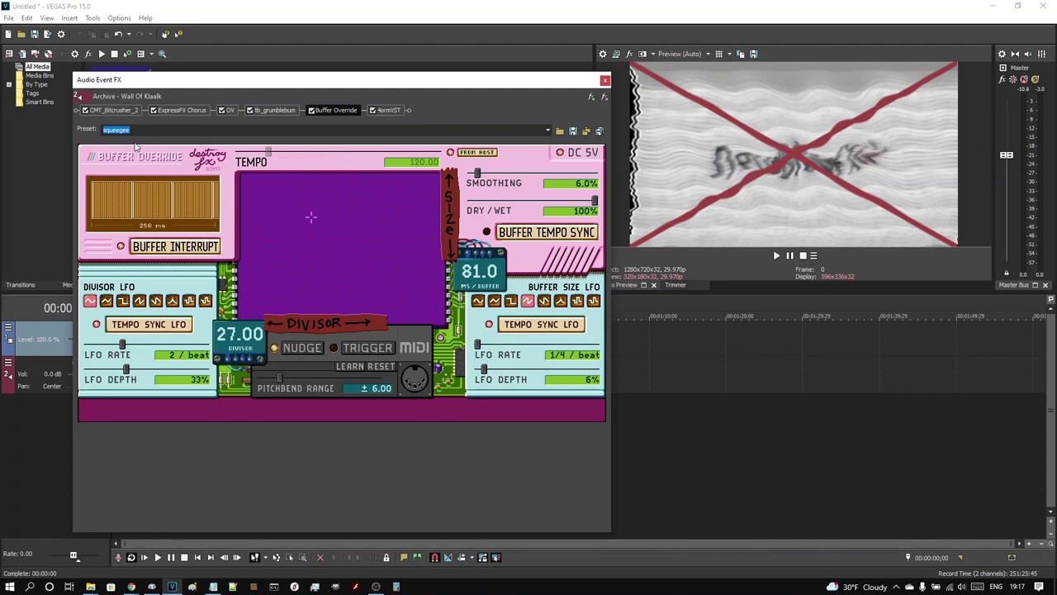
Step: Set the Effect Selector of the 4ormVST audio effect to 5
click(383, 110)
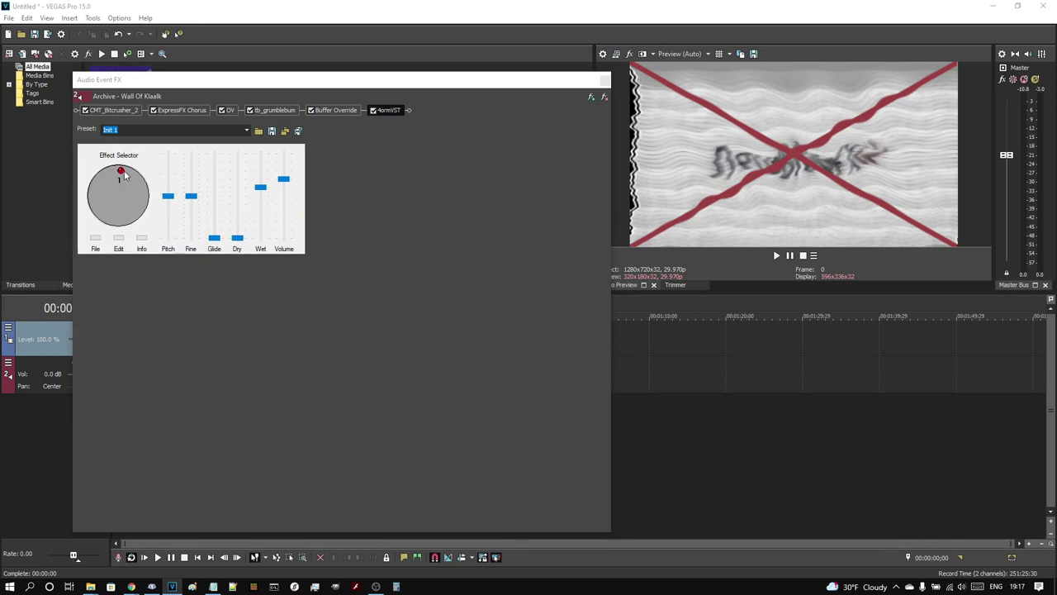
drag(119, 173, 145, 180)
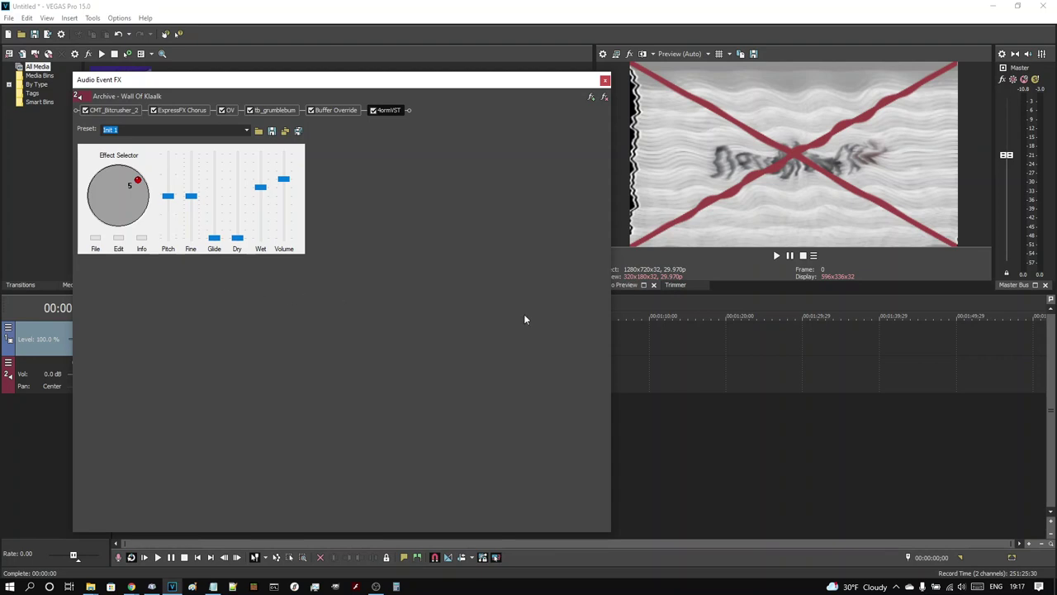
Step: Narrow the audio effects window, move it clear of the clip and preview, and play the clip with its effects until stopping playback
drag(611, 296, 364, 293)
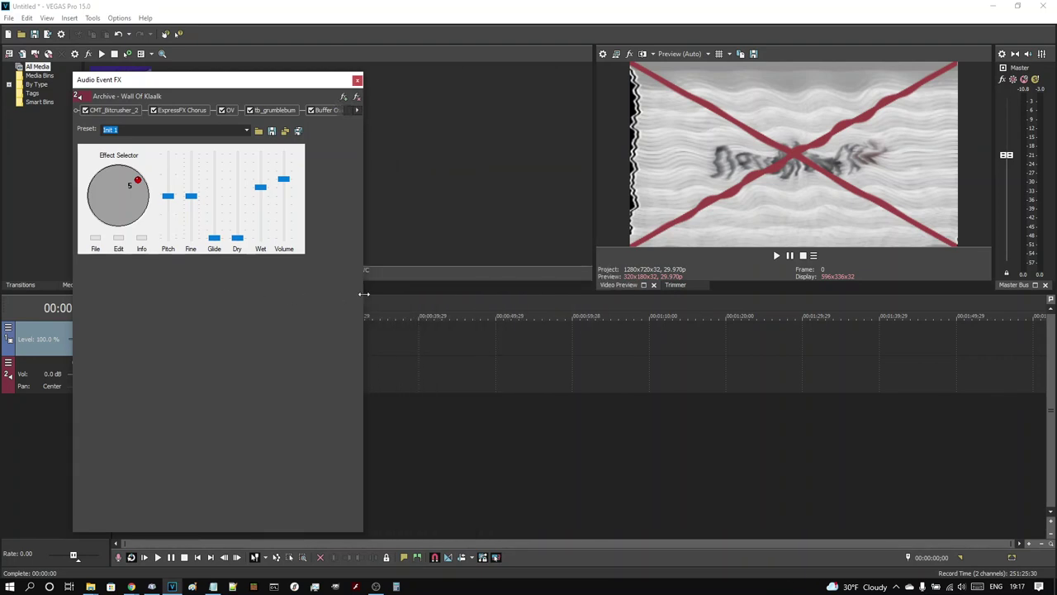
drag(207, 82, 654, 379)
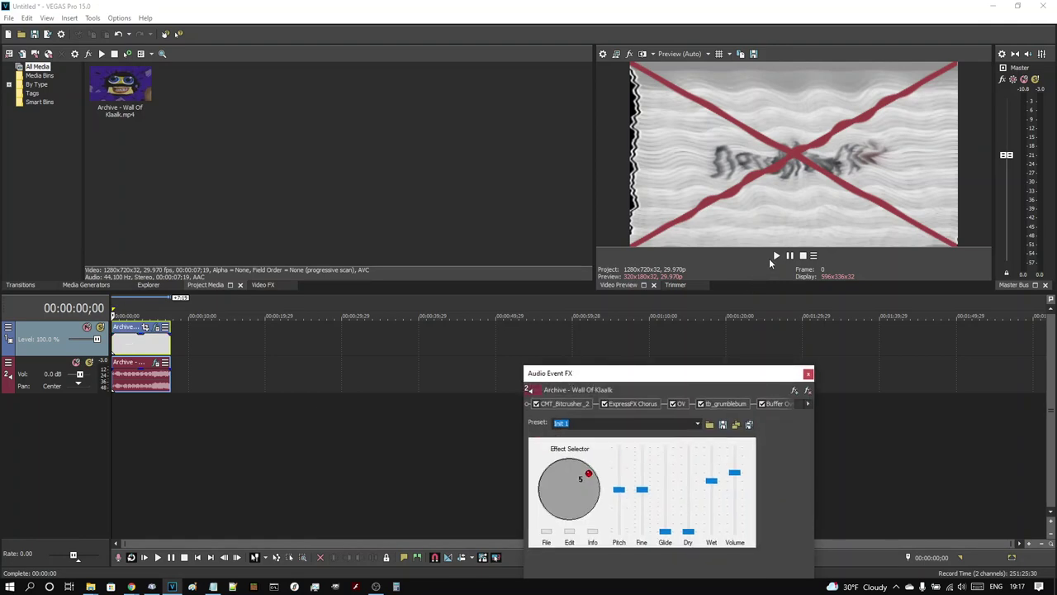
click(775, 256)
click(775, 257)
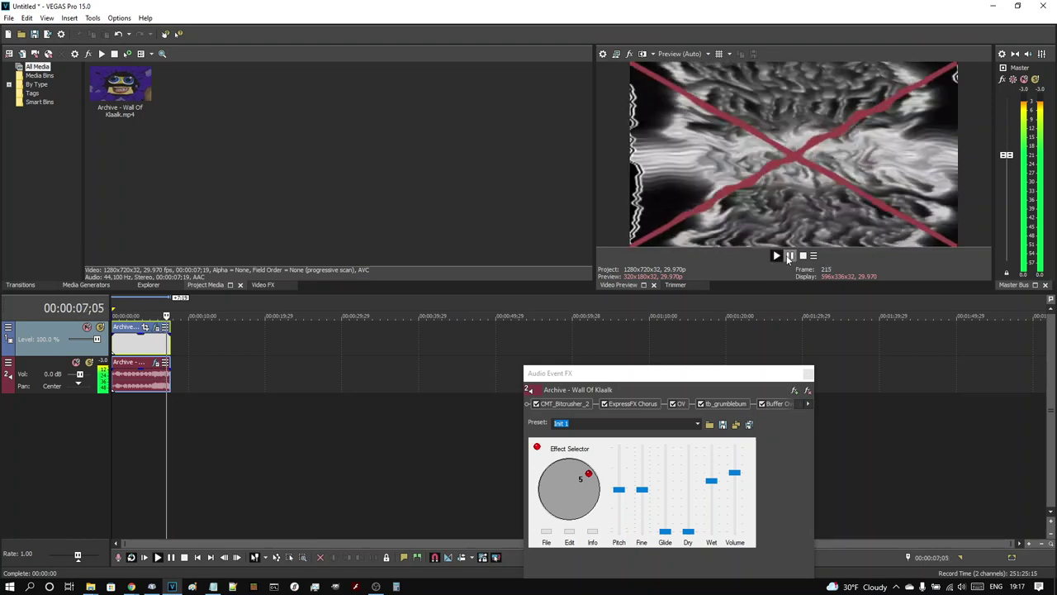
click(801, 256)
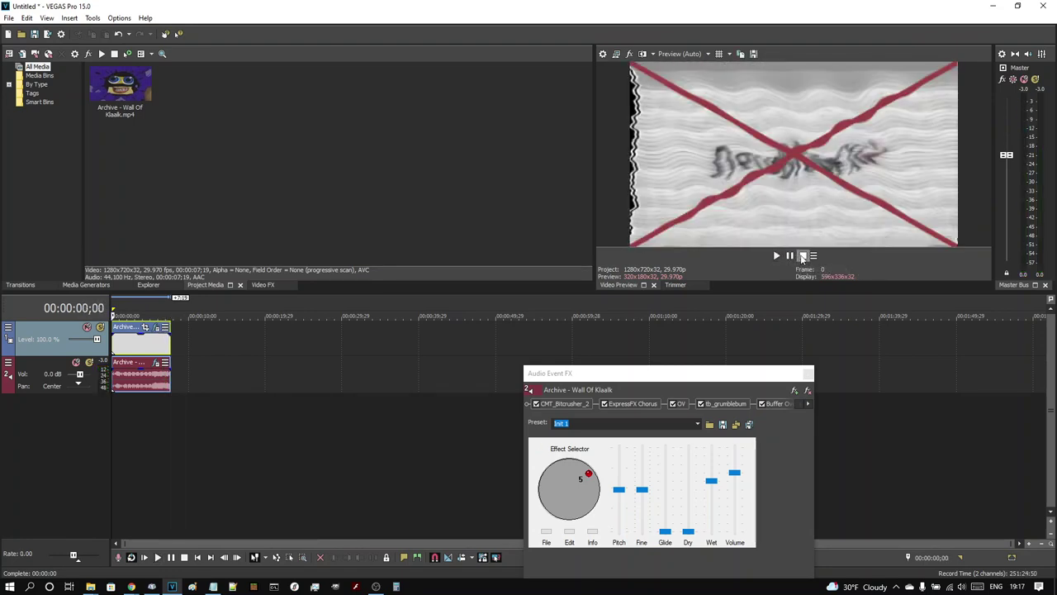